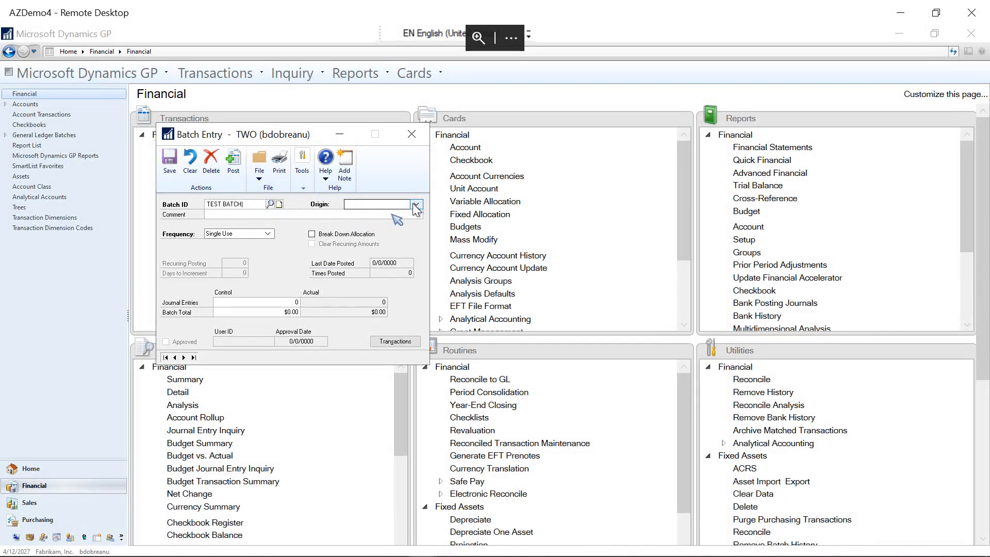
Step: Set the origin of TEST BATCH to General Entry and its frequency to Single Use
left_click(415, 205)
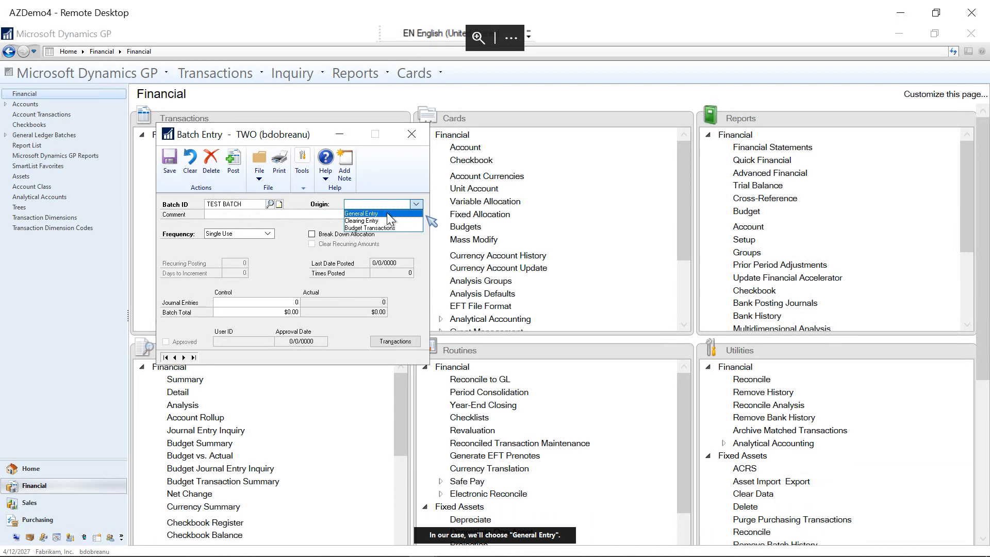
left_click(387, 213)
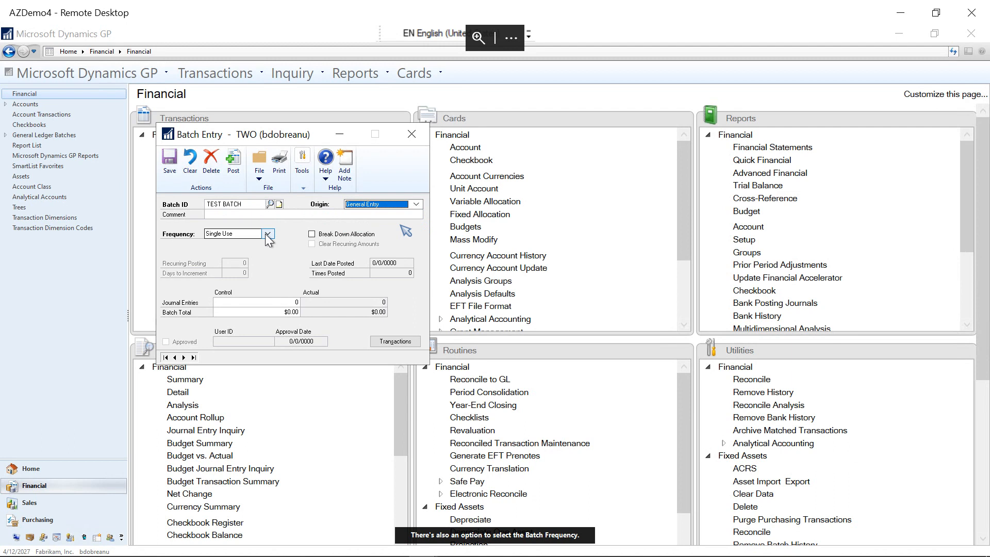
left_click(267, 234)
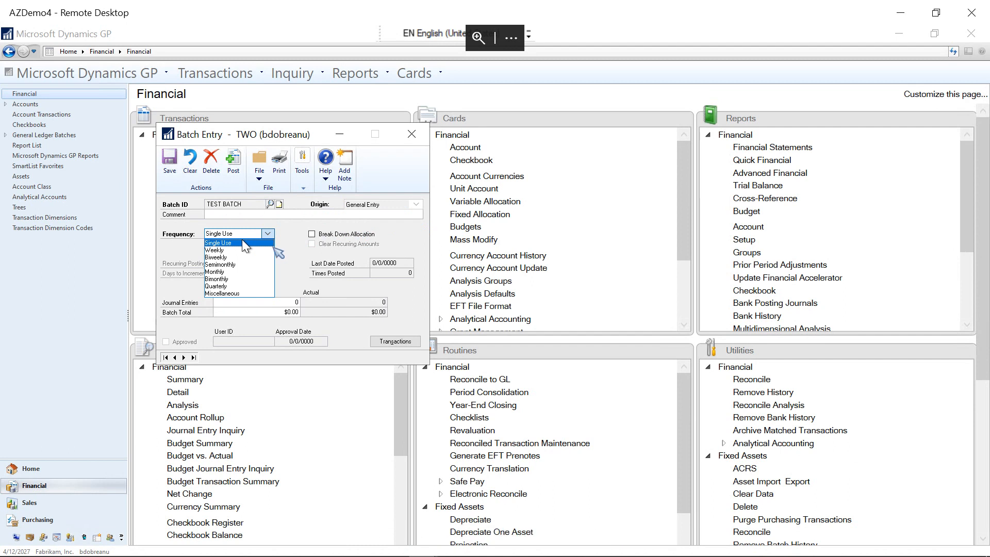
left_click(243, 242)
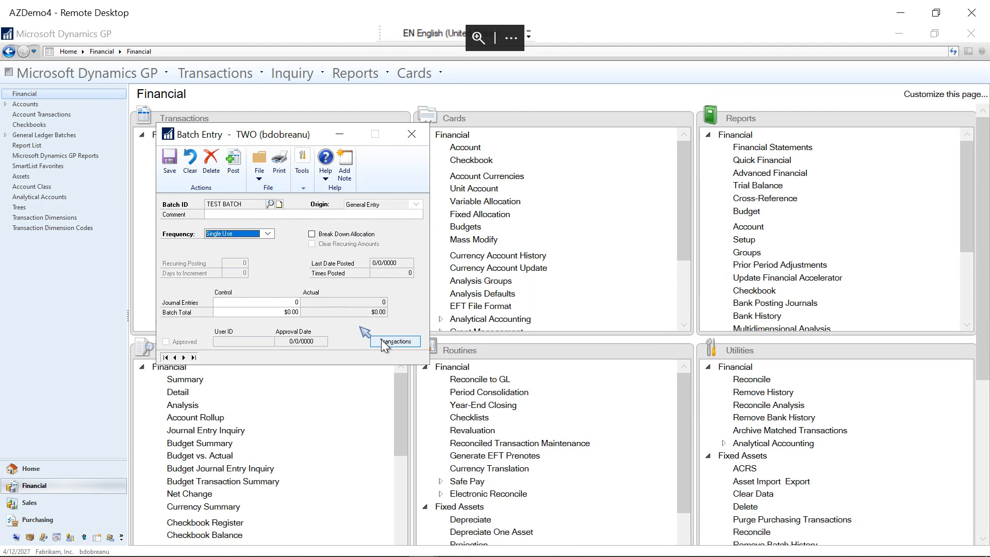
Step: Open Transaction Entry for the batch and enter Test Entry as the reference
left_click(381, 341)
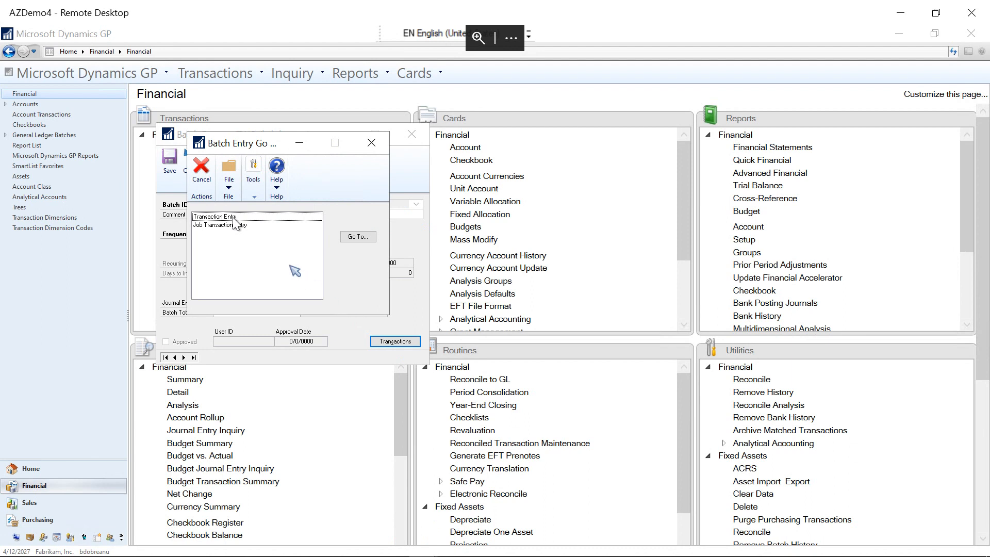
left_click(234, 221)
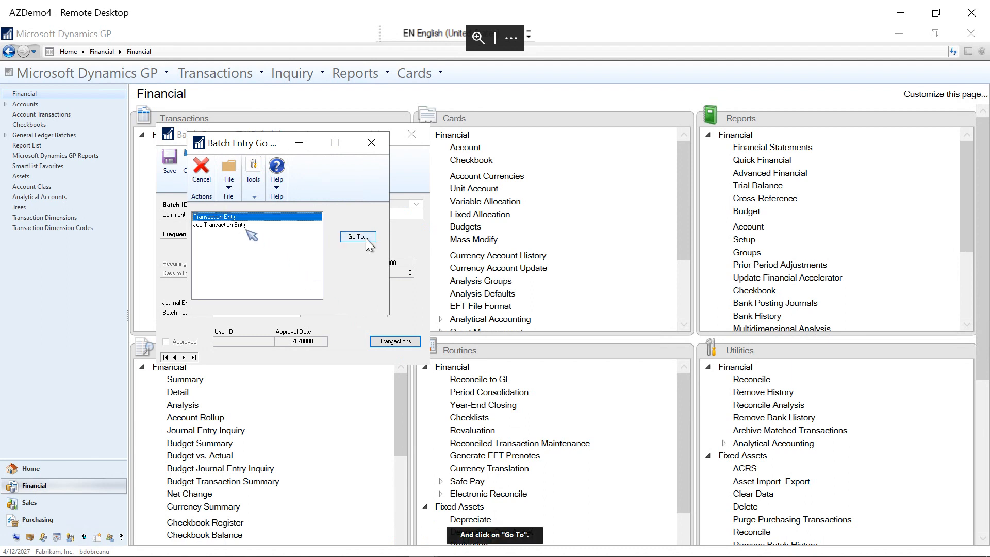
left_click(366, 239)
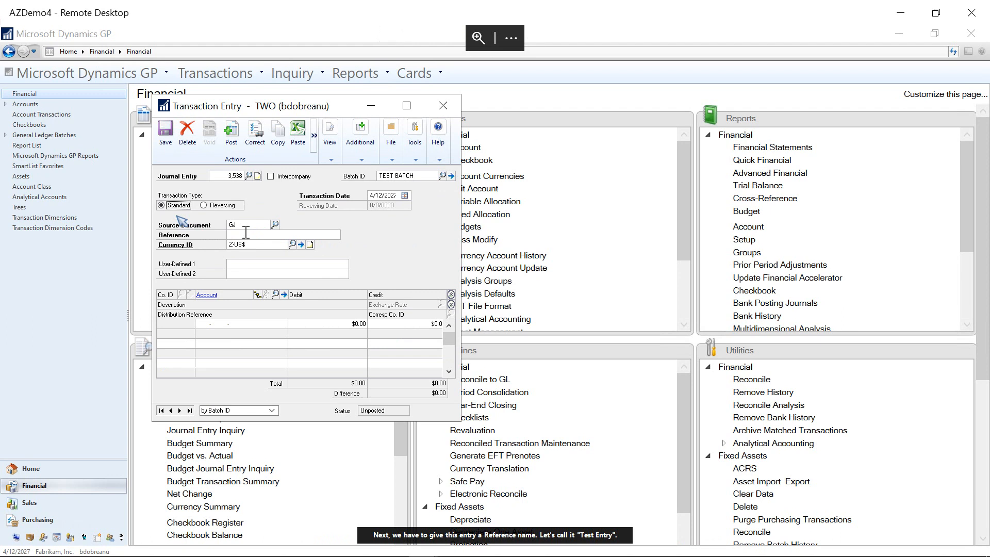
left_click(247, 235)
type("Test Entry")
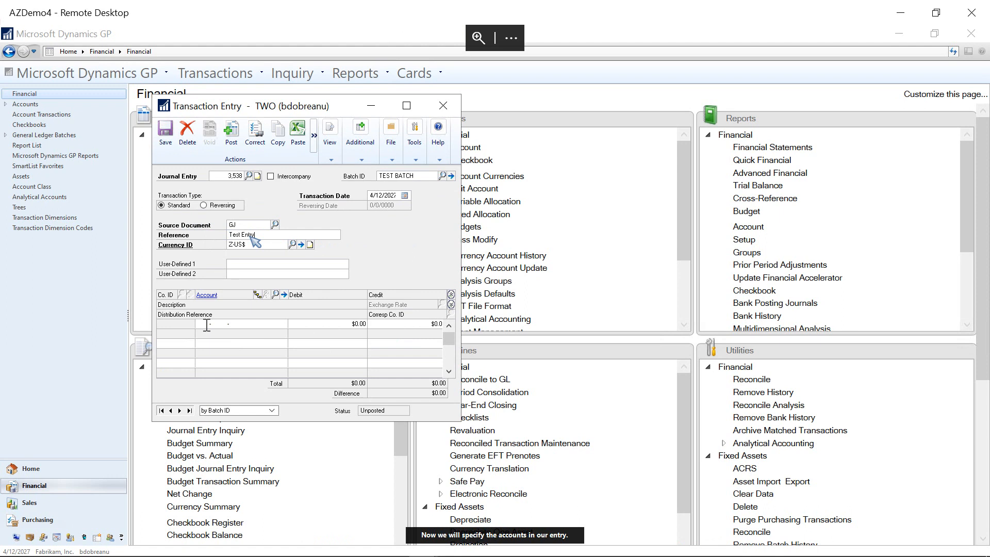
Step: Add a distribution line for account 000-1330-01, Inventory Returns - Retail/Parts, with a debit of $100.00
left_click(211, 325)
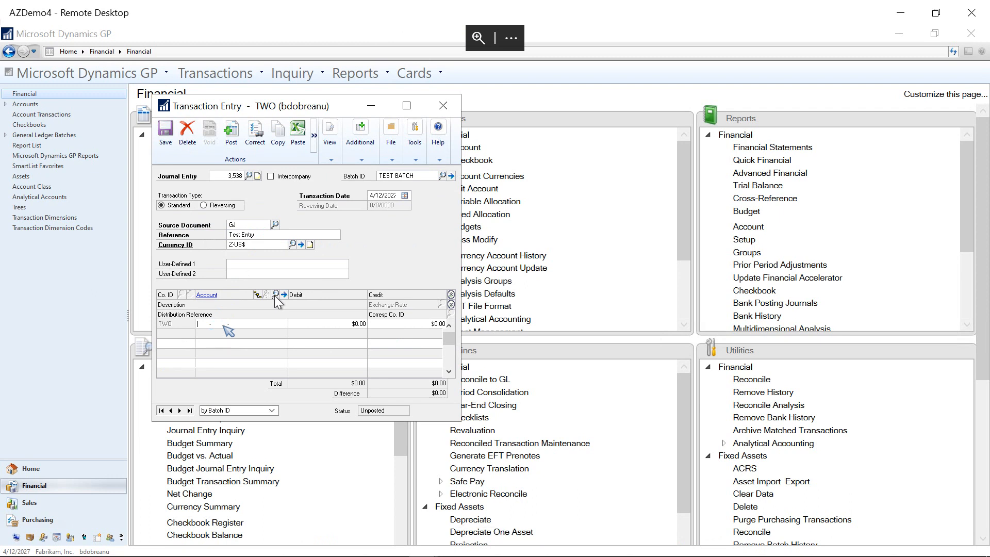
left_click(276, 295)
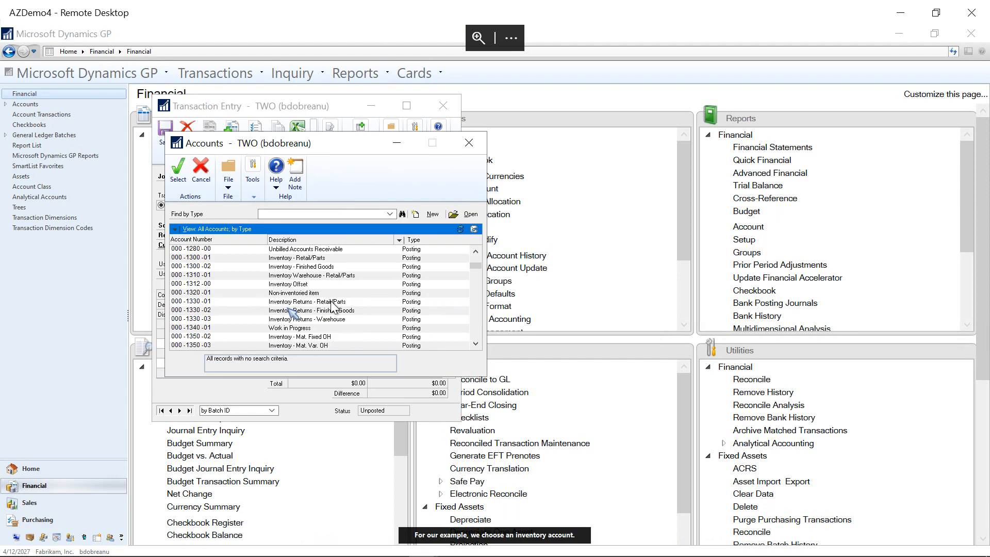
left_click(332, 302)
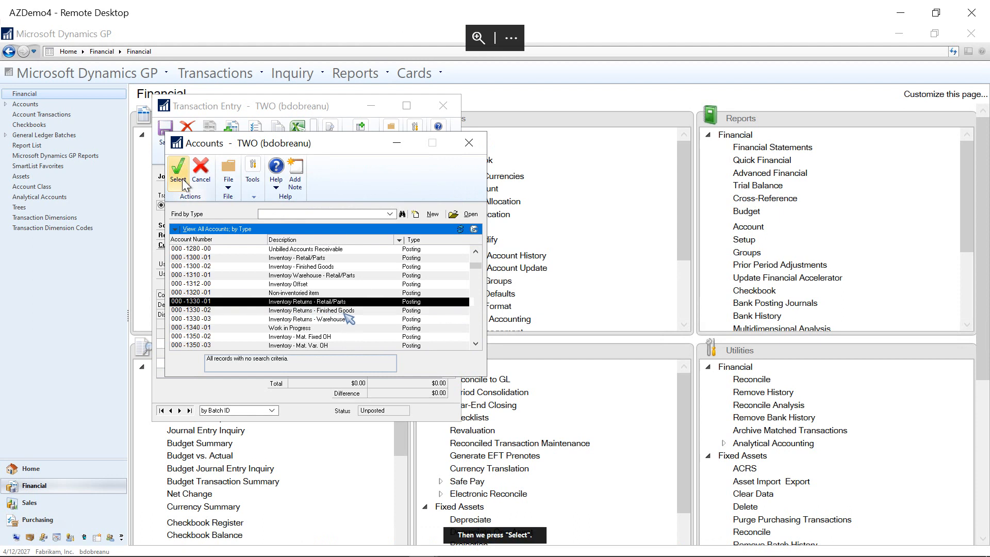
left_click(181, 181)
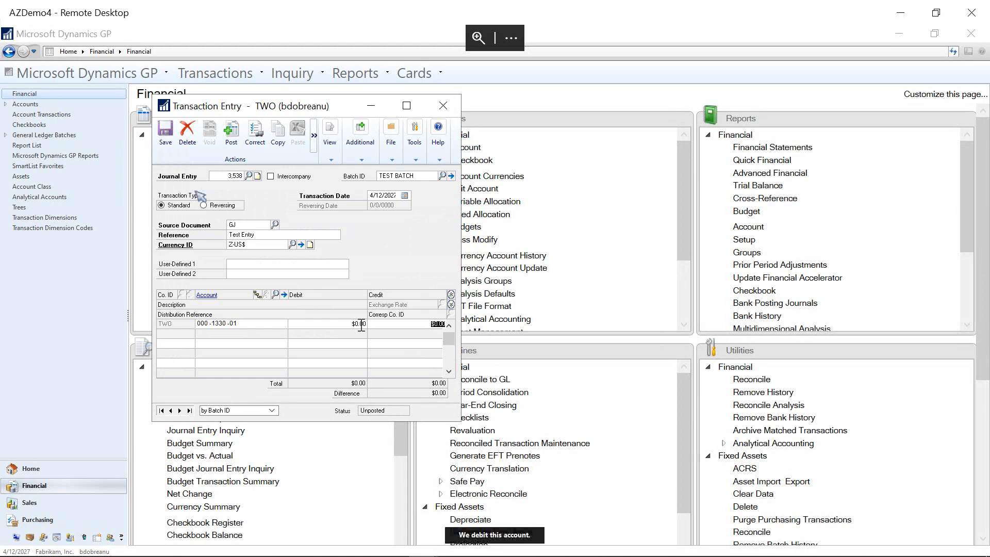
type("100")
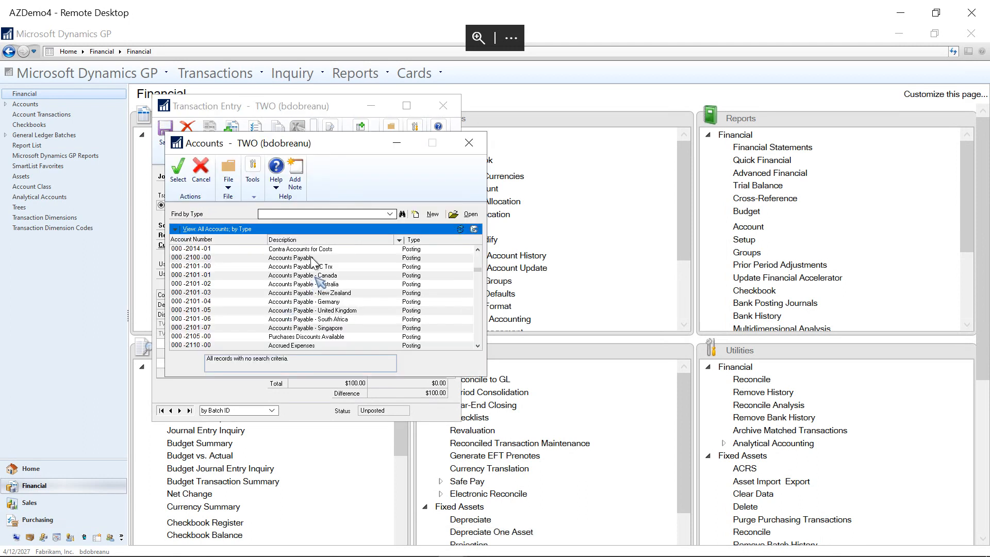
Step: Add an Accounts Payable line with a credit of $100.00, and save and close the transaction entry
left_click(311, 261)
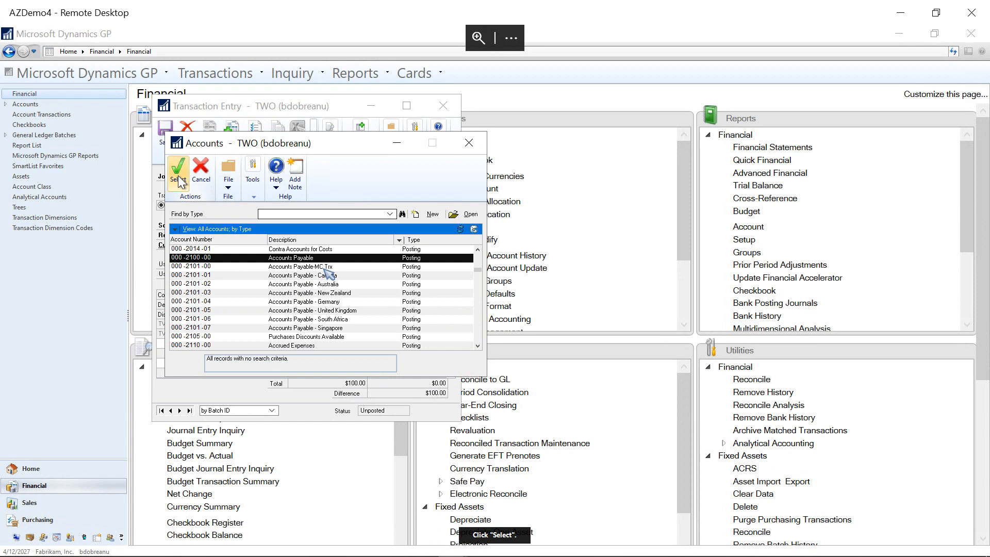
left_click(178, 183)
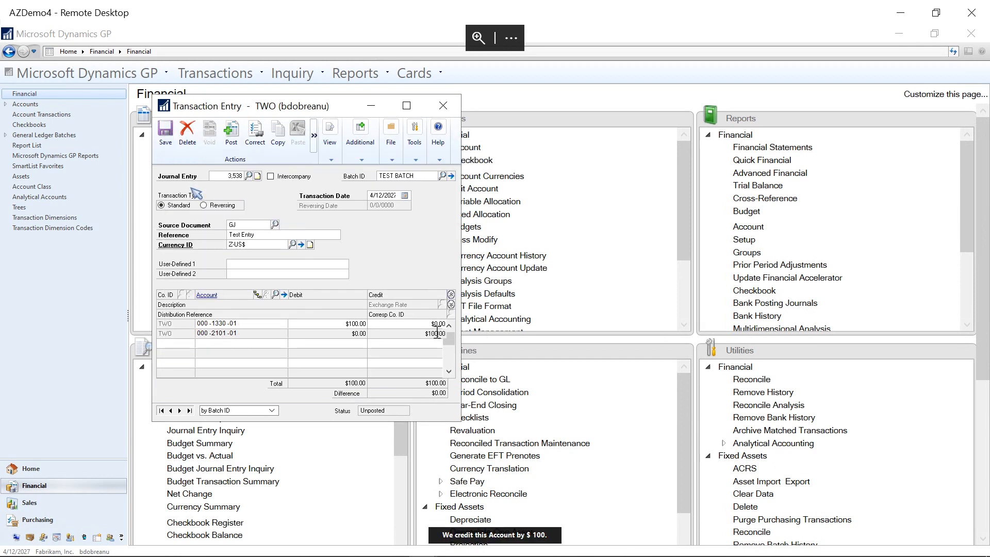
left_click(165, 133)
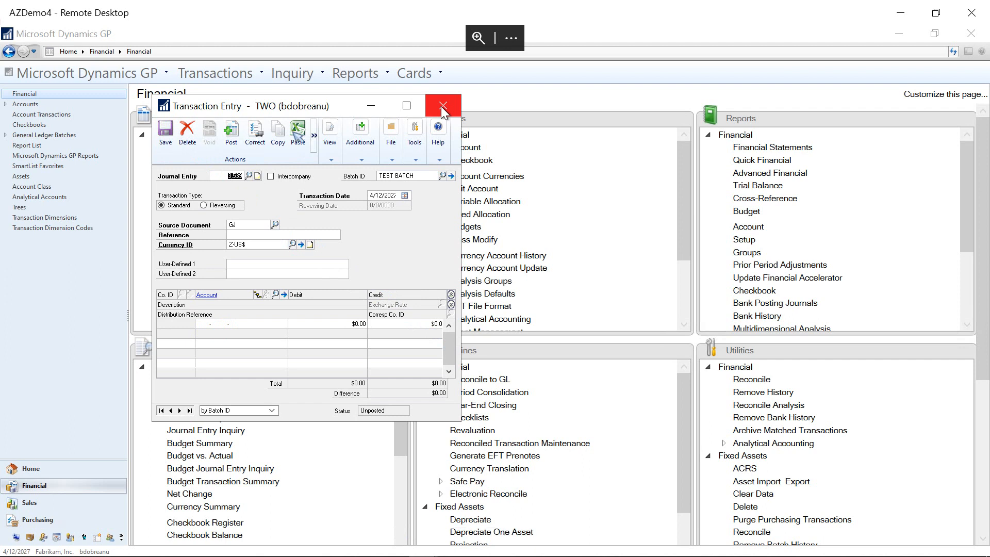
left_click(443, 106)
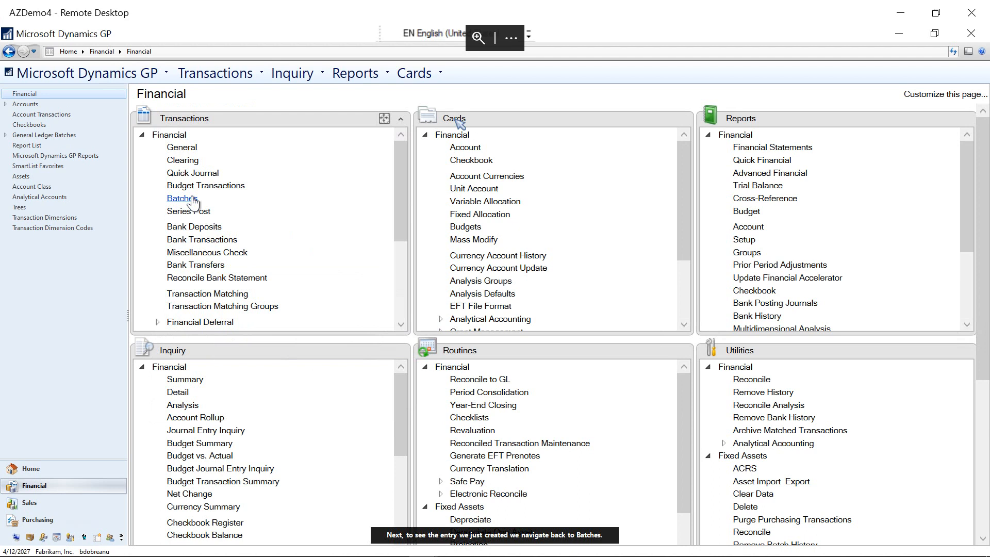
Step: Return to the Financial batches and load the existing TEST BATCH with the Batch ID lookup
left_click(192, 200)
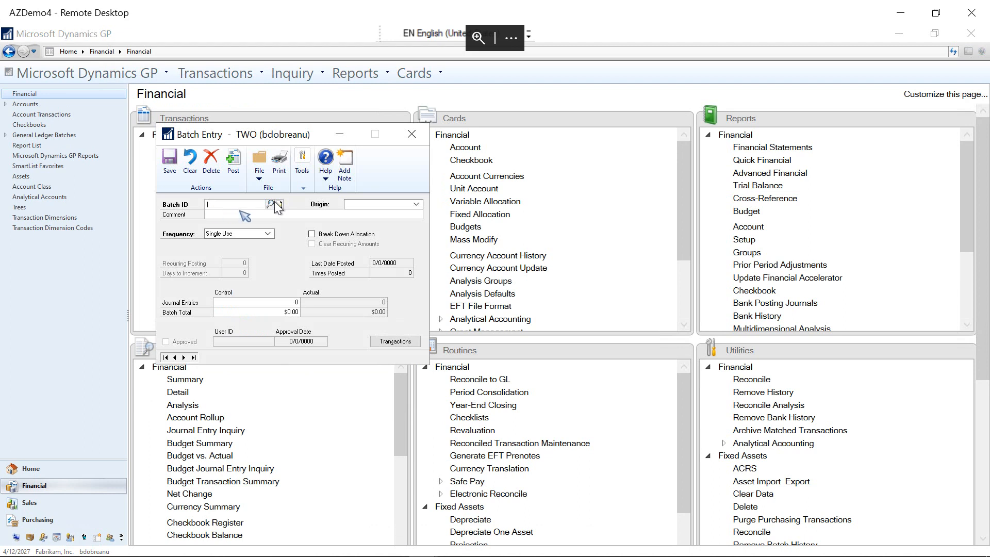
left_click(275, 204)
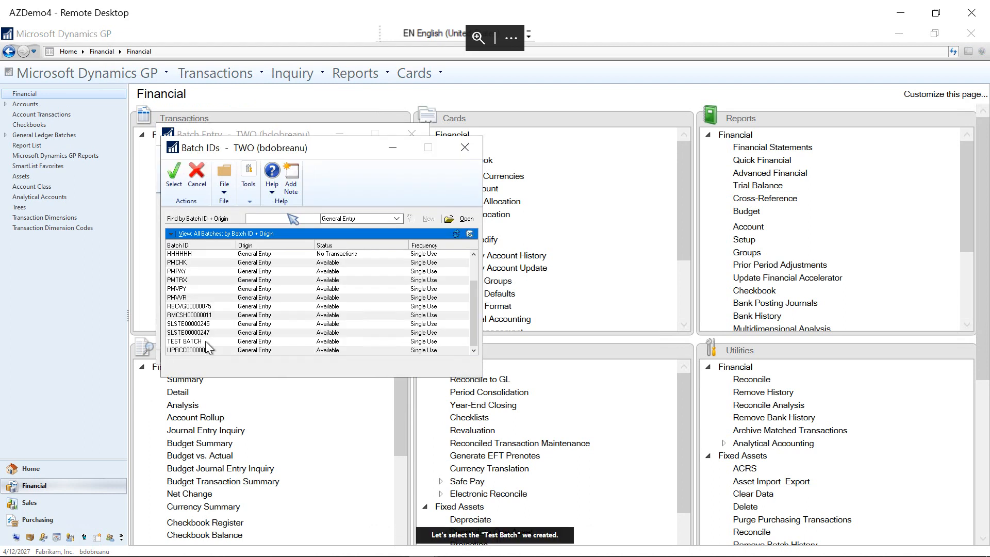
left_click(205, 341)
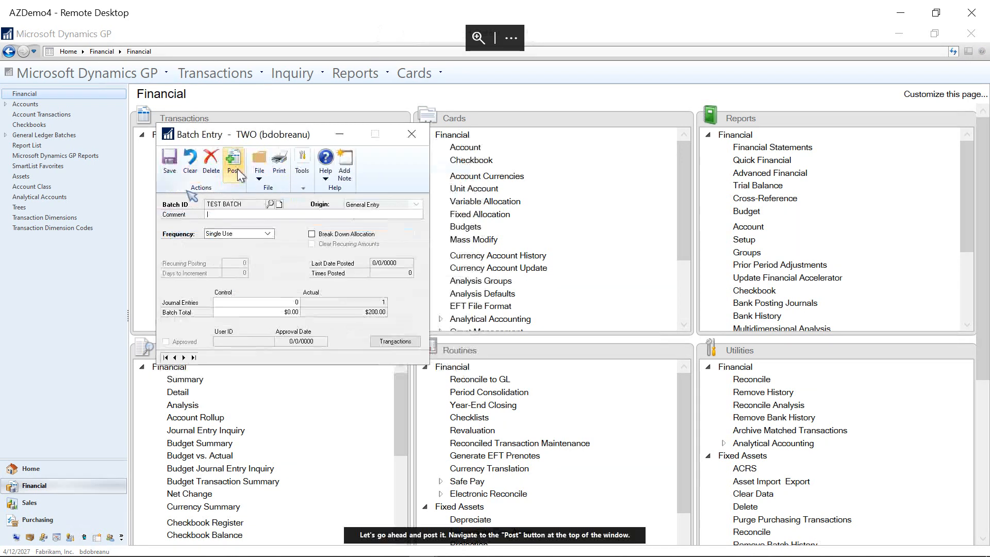
left_click(175, 183)
Step: Post the batch and output the General Posting Journal report to the screen
left_click(235, 166)
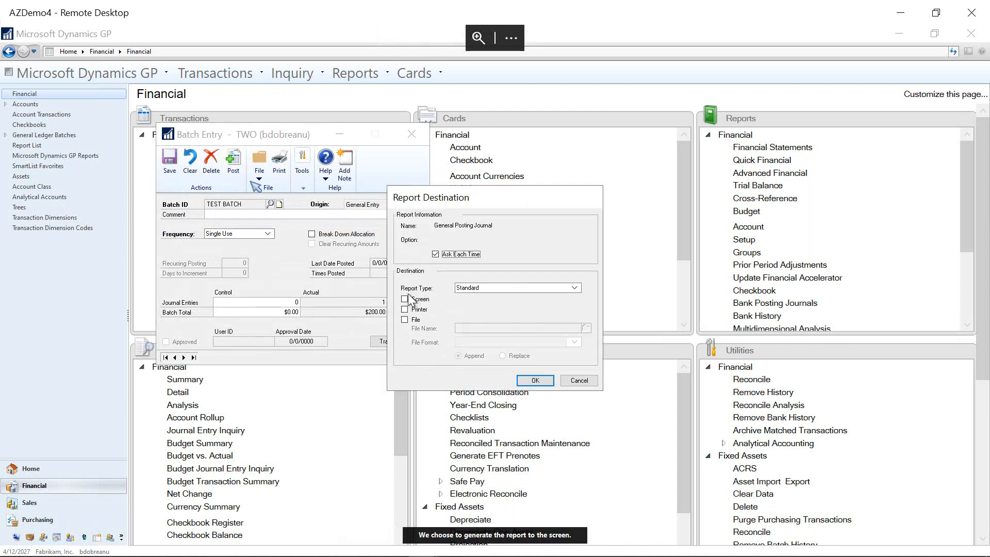
left_click(406, 299)
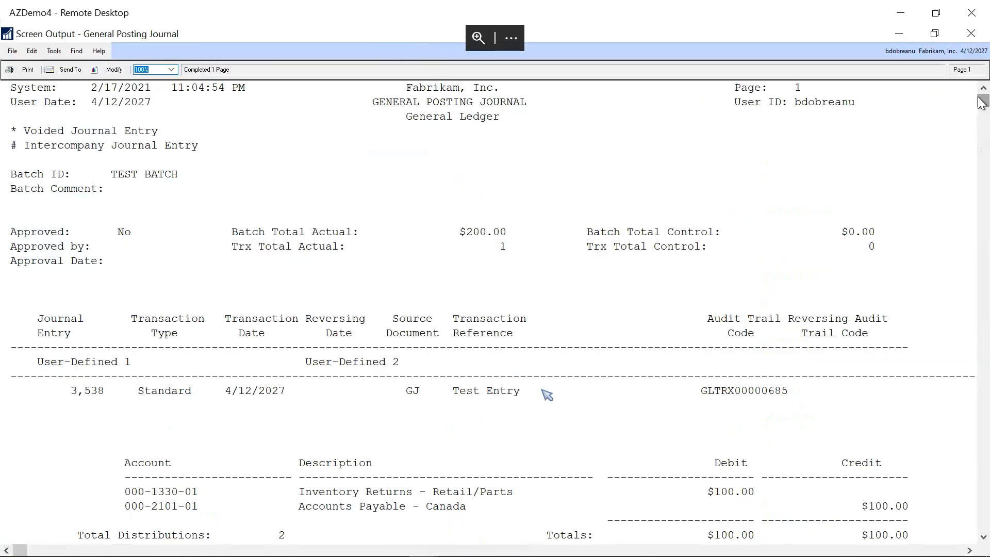
left_click(534, 380)
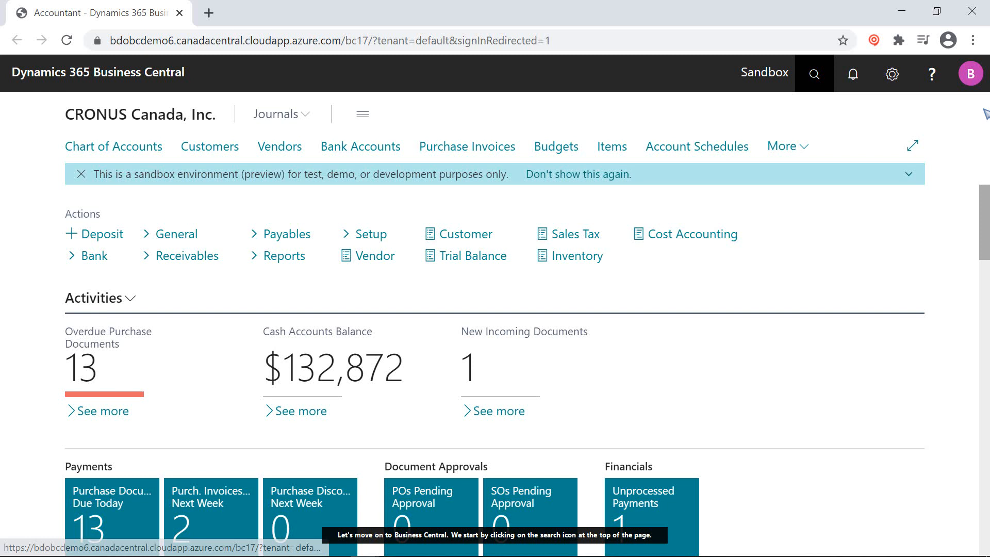
Step: In Dynamics 365 Business Central, search for General Journal and open the general journal batches
left_click(815, 74)
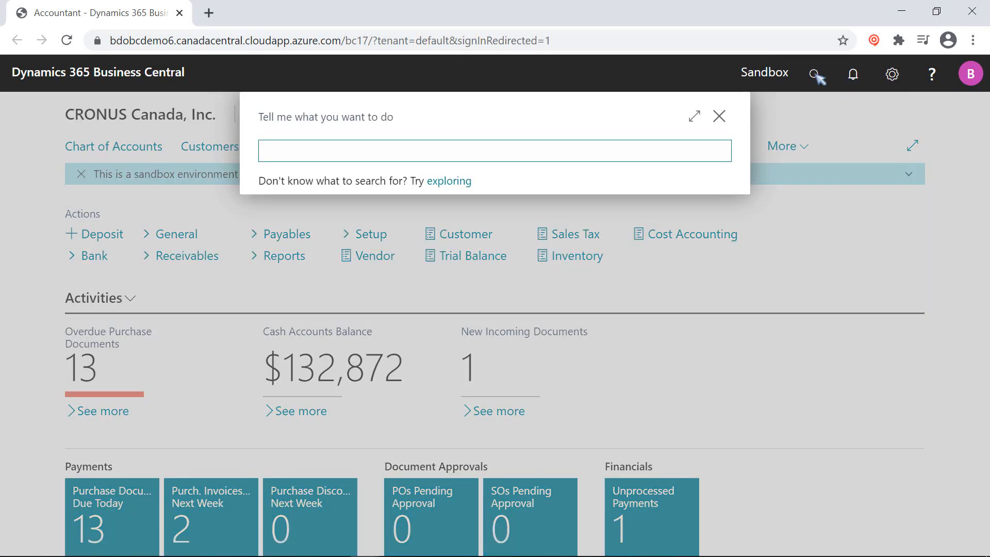
type("General Journal")
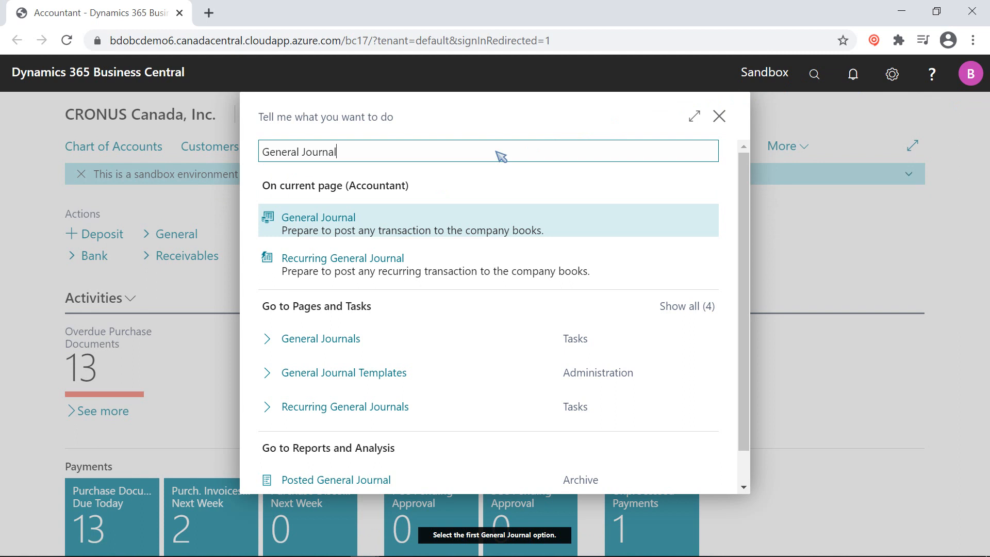
left_click(490, 221)
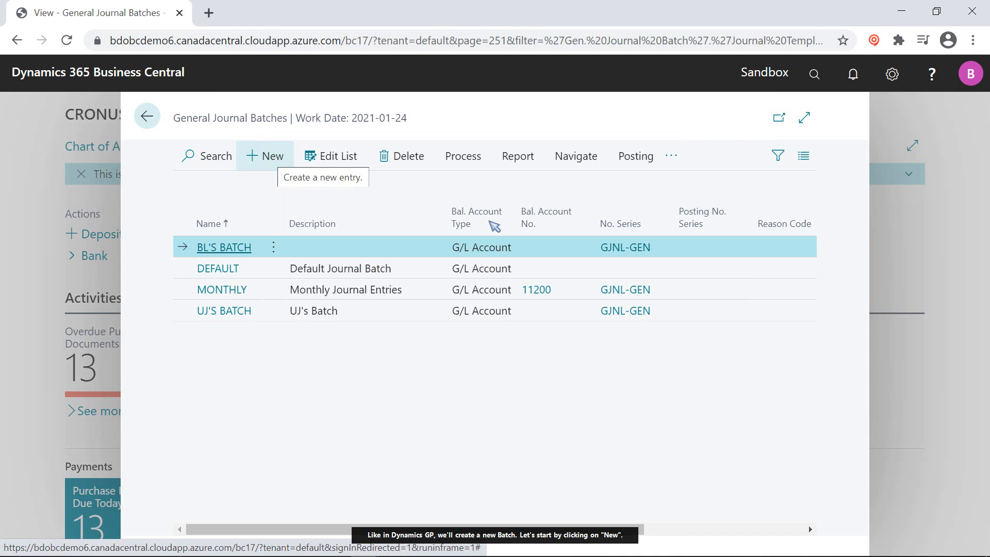
Step: Create a new general journal batch named TEST BATCH with the description Test Batch
left_click(271, 157)
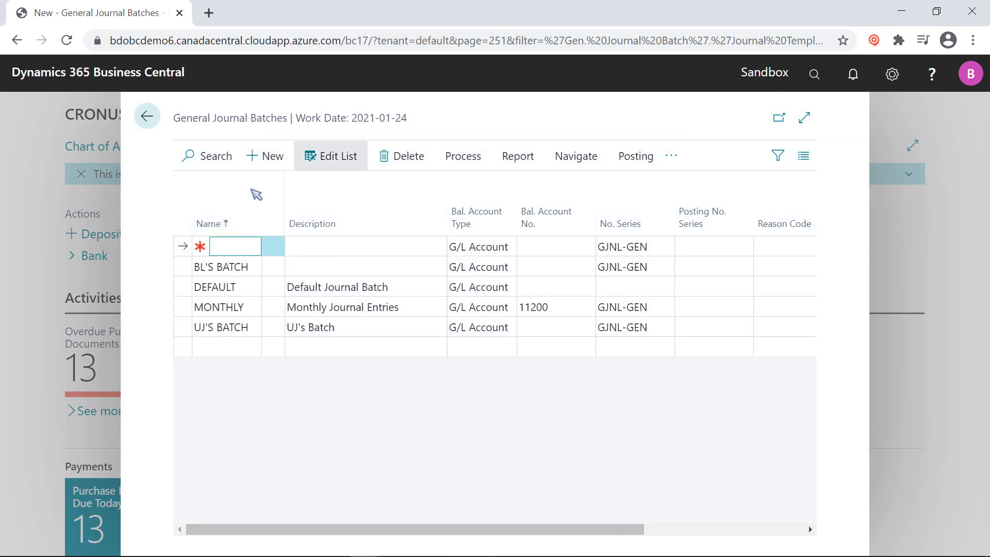
left_click(229, 246)
type("T")
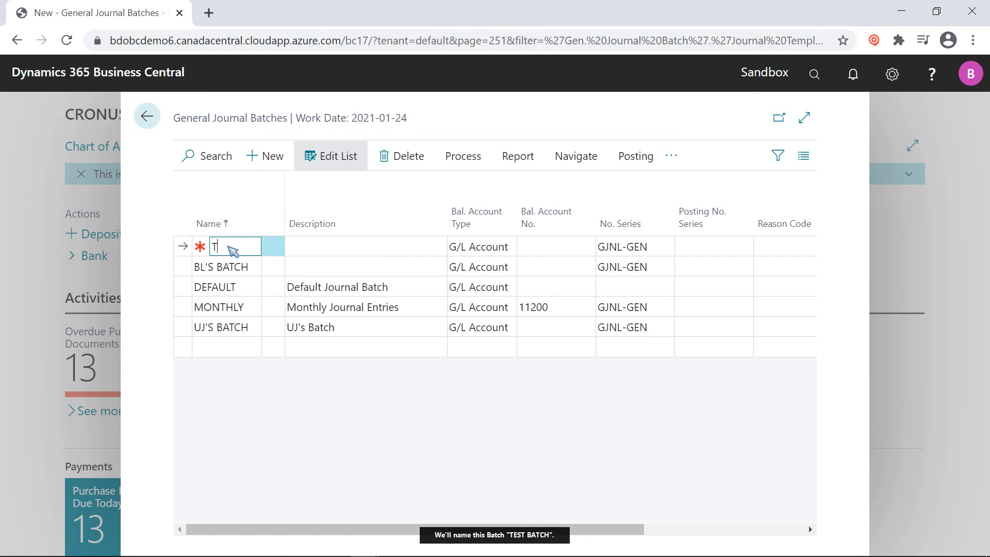
type("EST BATCH")
key("Tab")
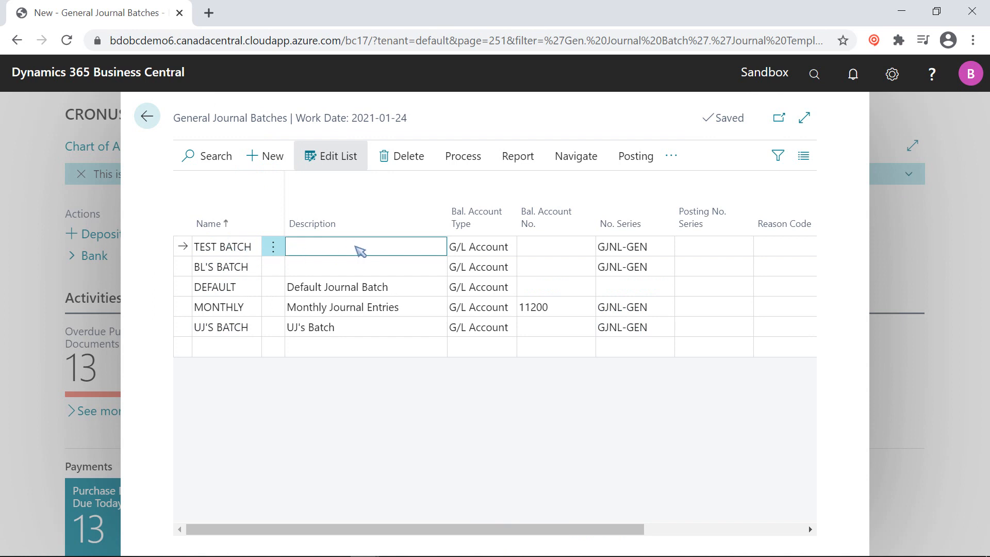
left_click(373, 251)
type("T")
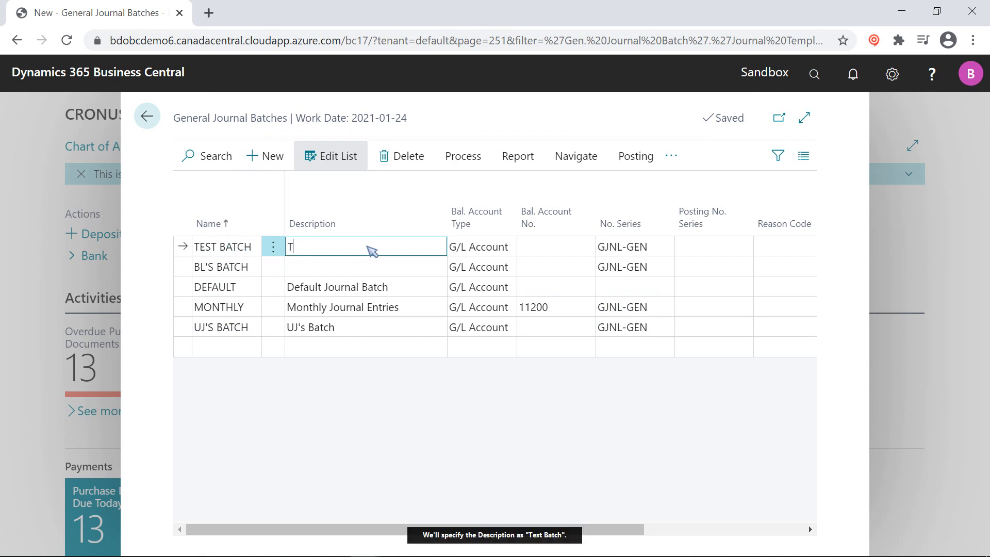
type("est Batch")
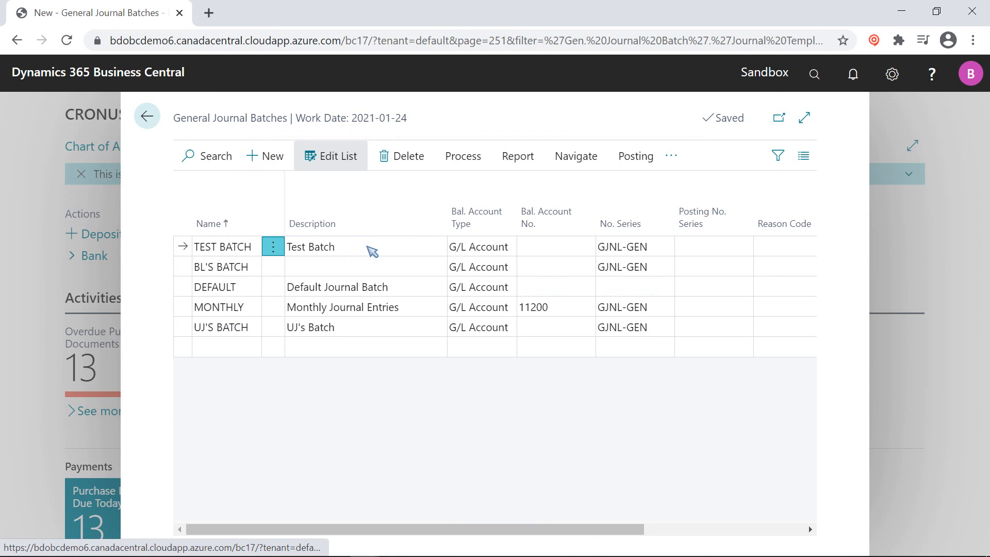
Step: Open the journal of TEST BATCH for editing and set the first line's posting date to 2021-01-27
left_click(273, 247)
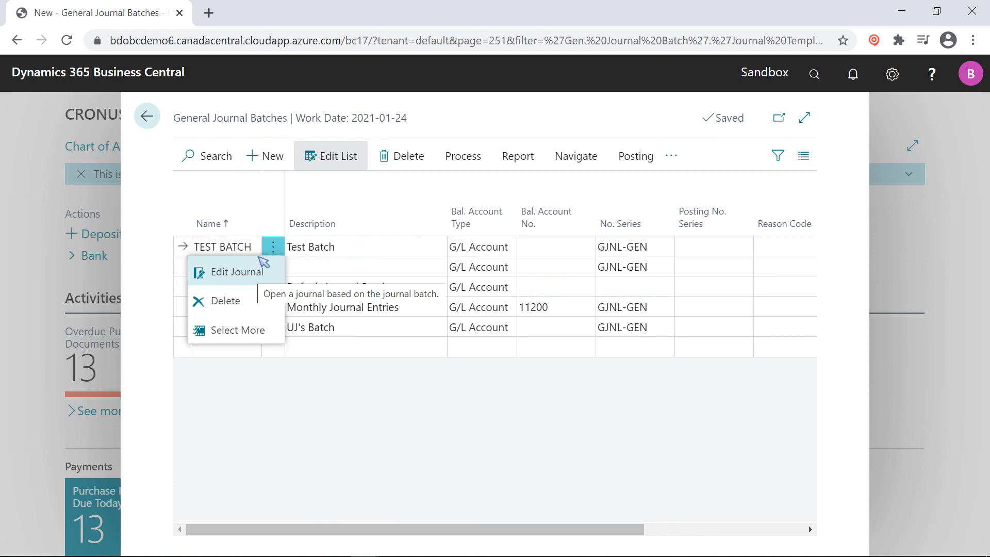
left_click(240, 273)
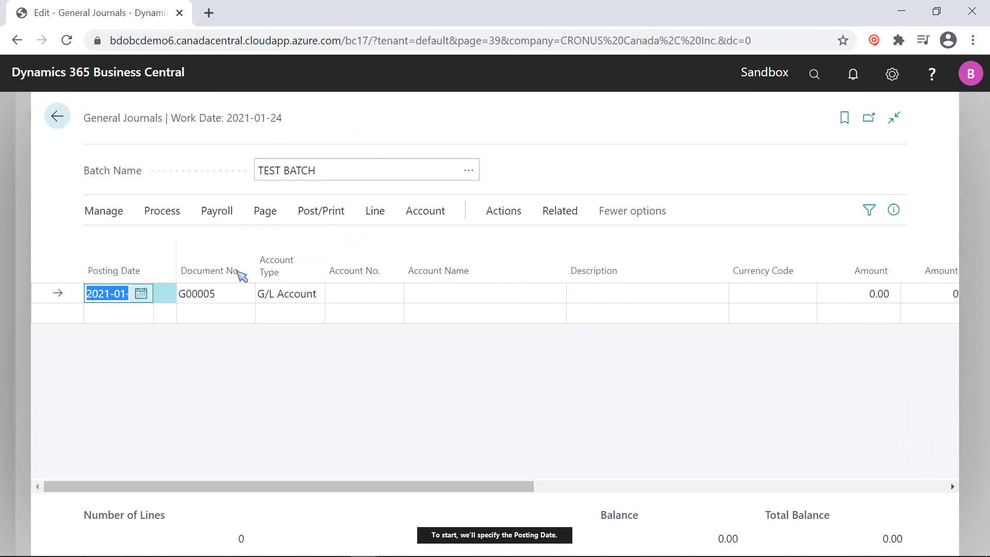
left_click(124, 298)
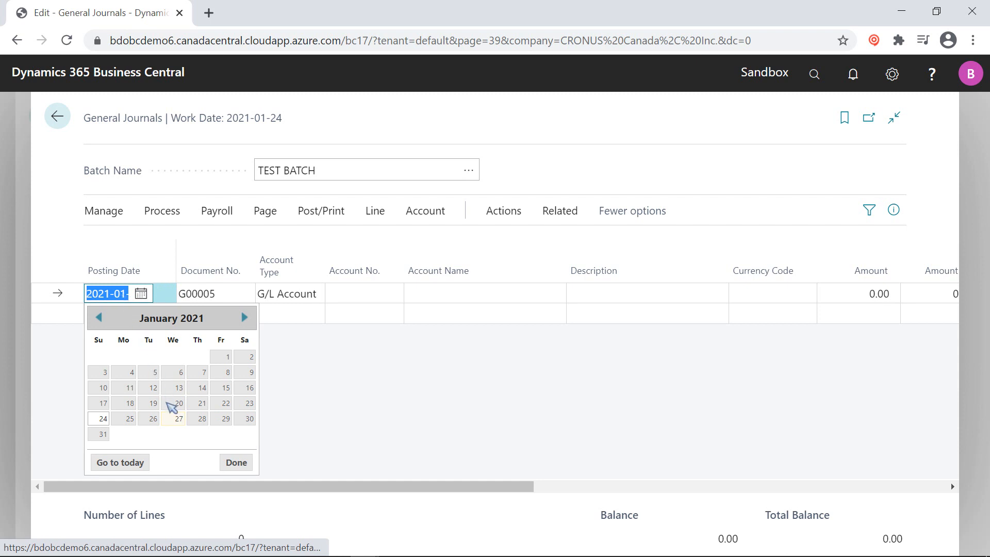
left_click(174, 418)
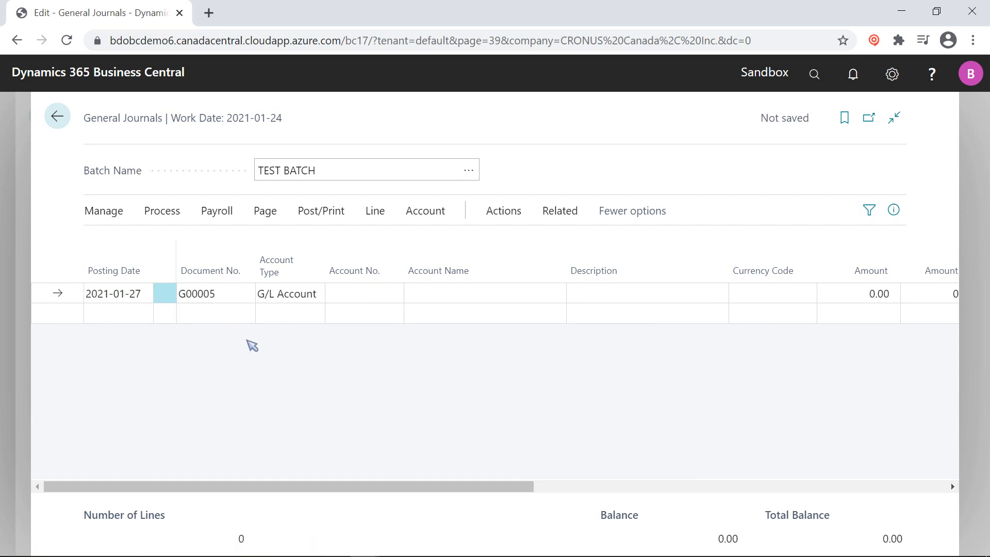
Step: Set the first journal line to account type Bank Account, account CHECKING, with an amount of -100
left_click(296, 295)
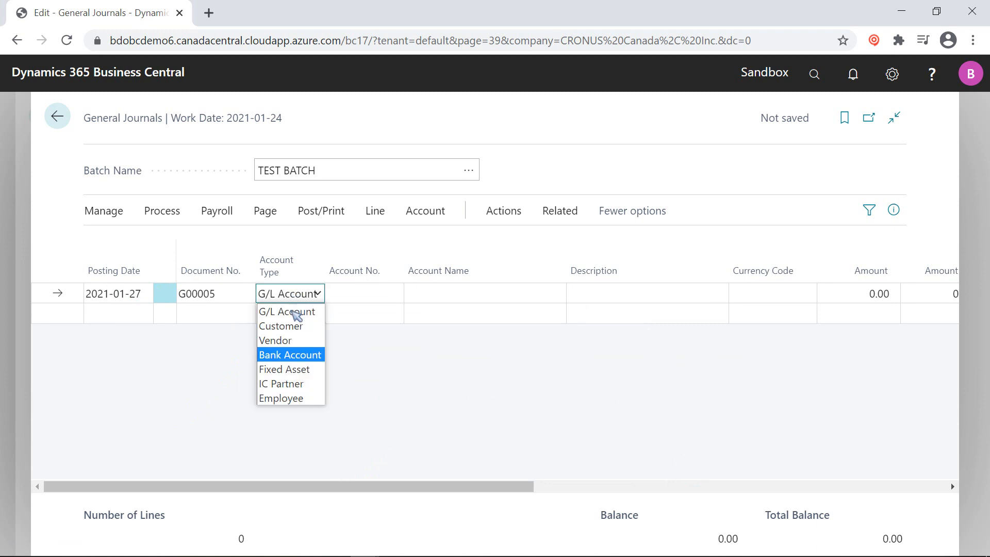
left_click(296, 359)
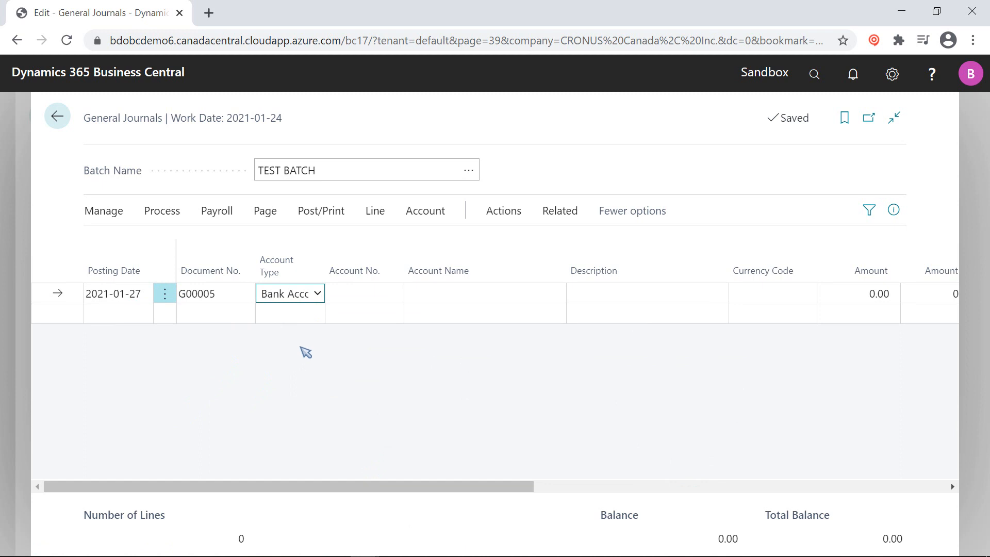
left_click(369, 295)
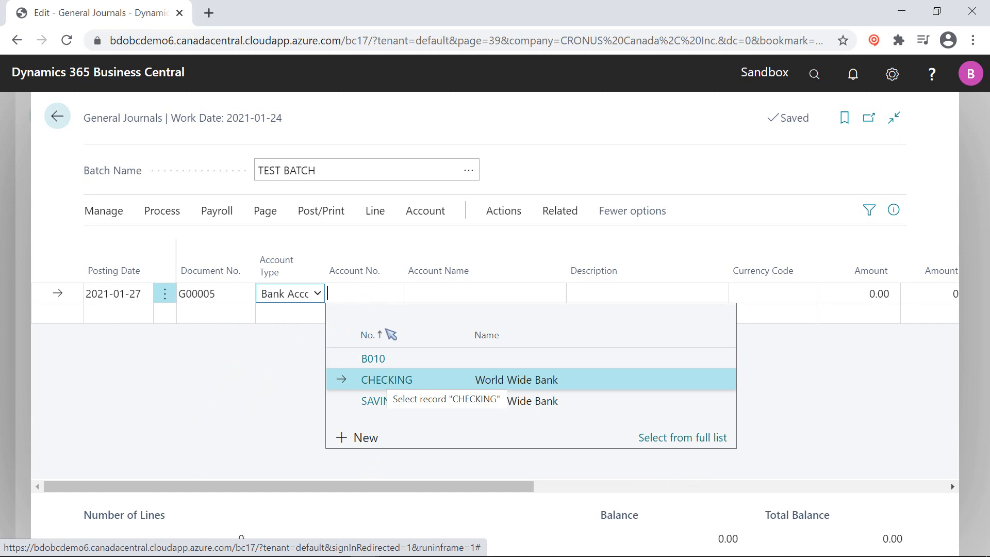
left_click(412, 379)
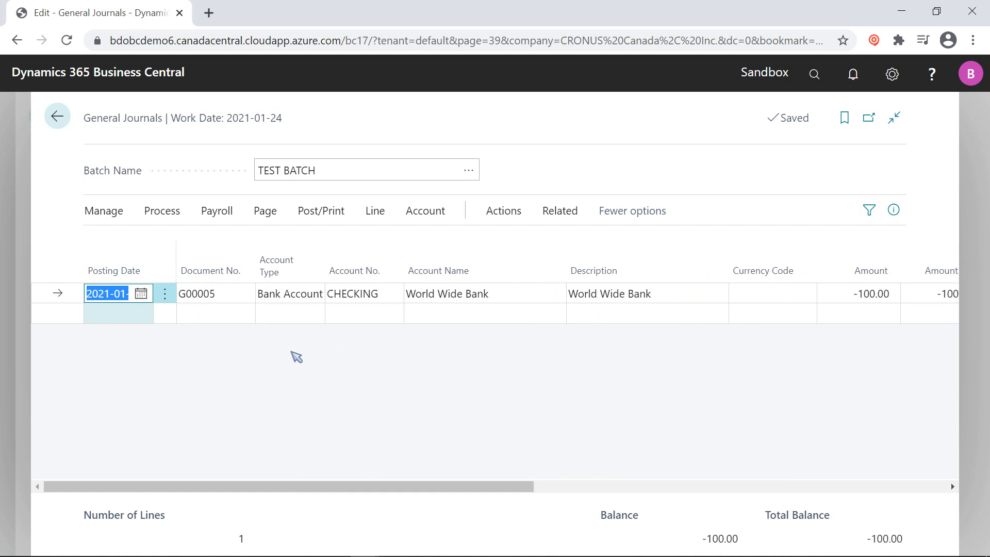
Step: Add a second journal line with account type G/L Account, account 45000 Consulting Fees - Dom., and an amount of 100
left_click(125, 317)
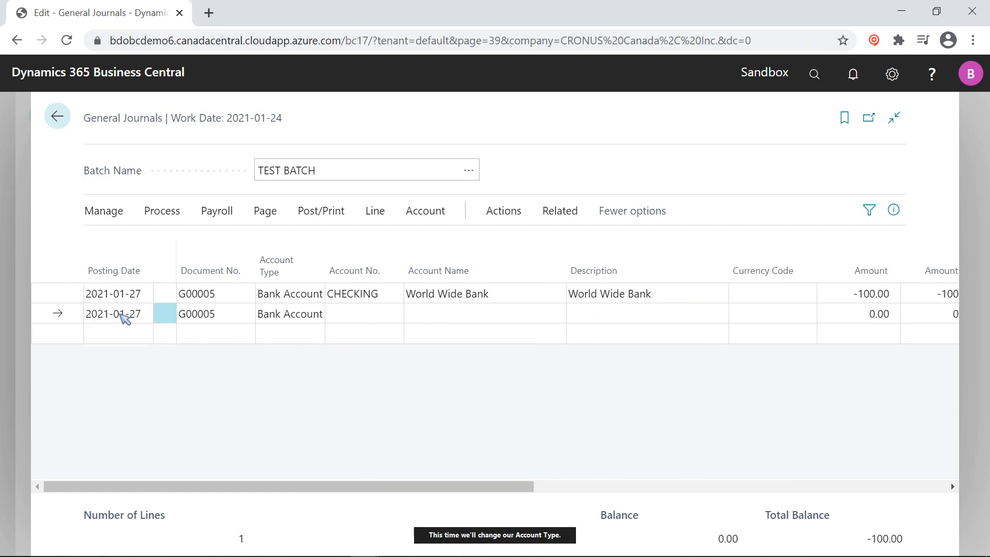
left_click(294, 315)
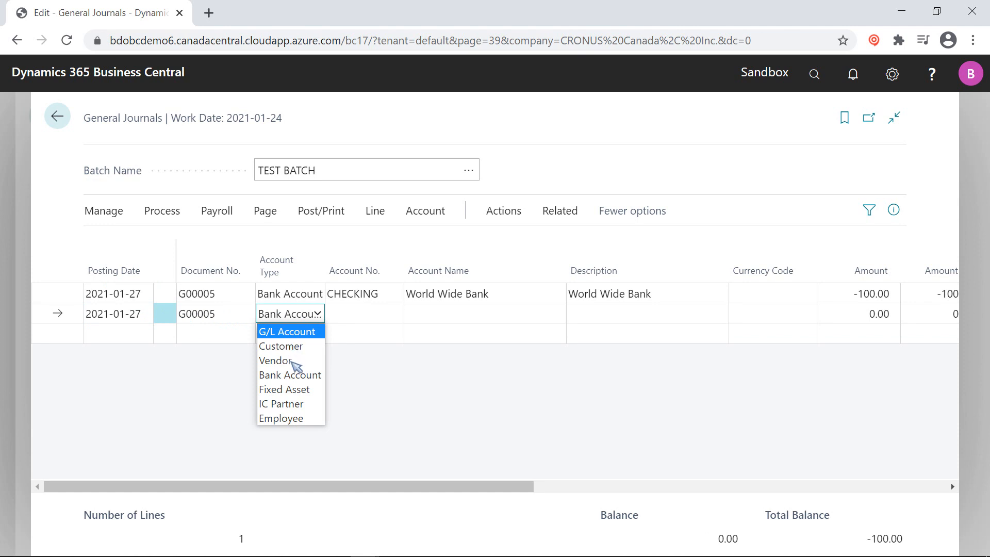
left_click(292, 332)
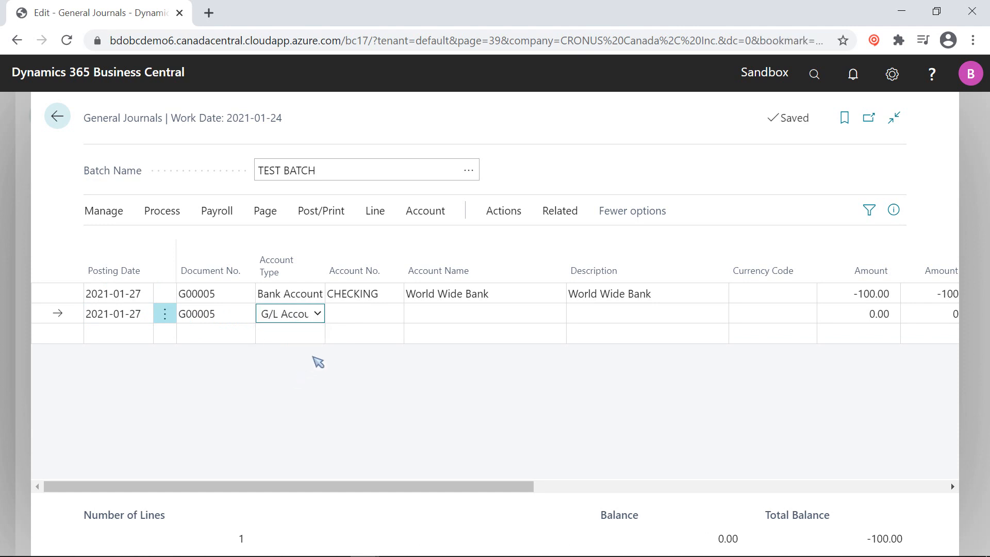
left_click(369, 316)
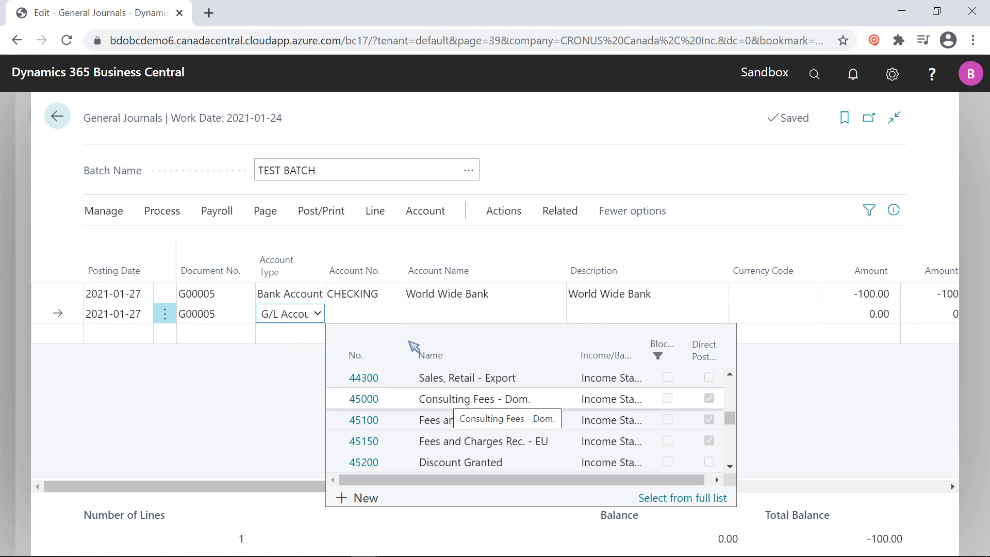
left_click(487, 399)
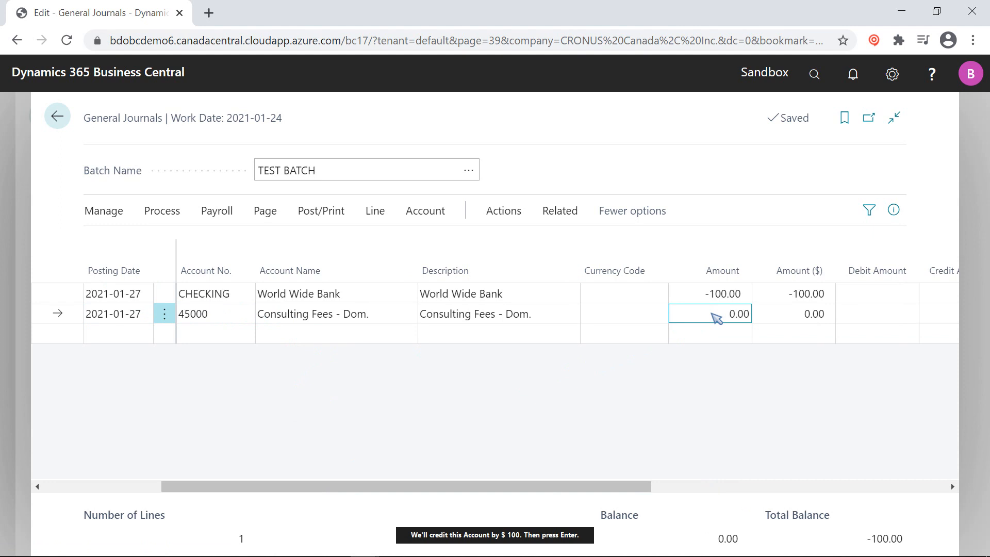
type("100")
key("Return")
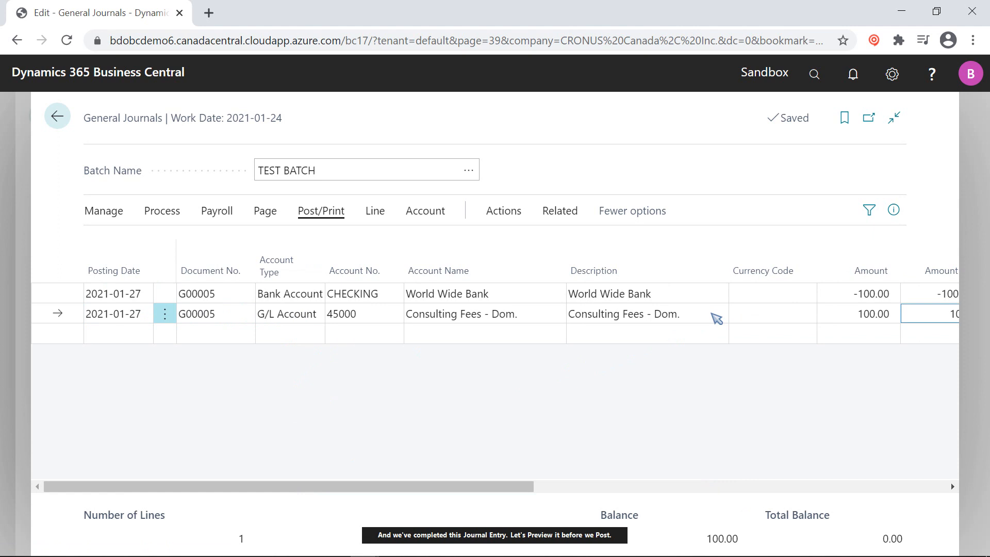
Step: Preview the posting of the TEST BATCH journal entry
left_click(325, 212)
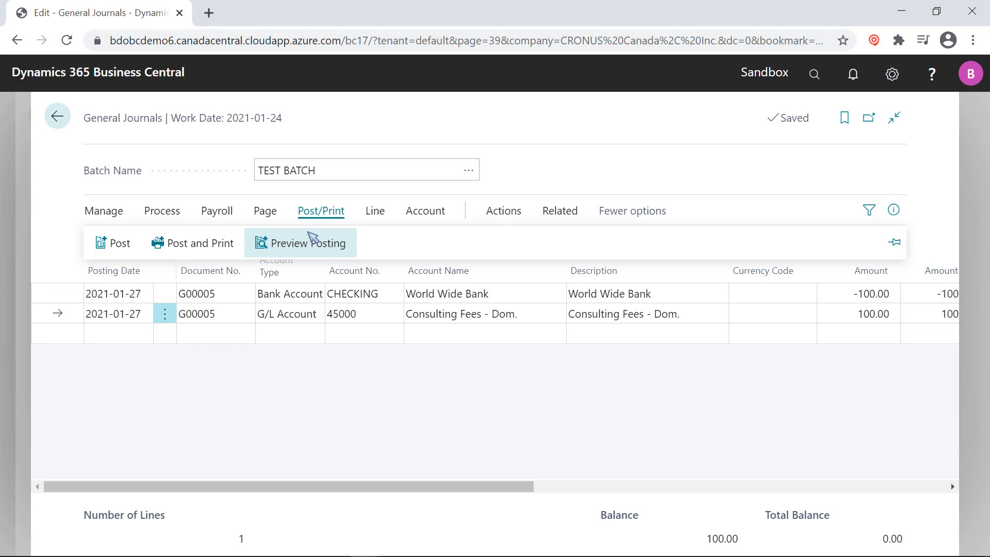
left_click(306, 247)
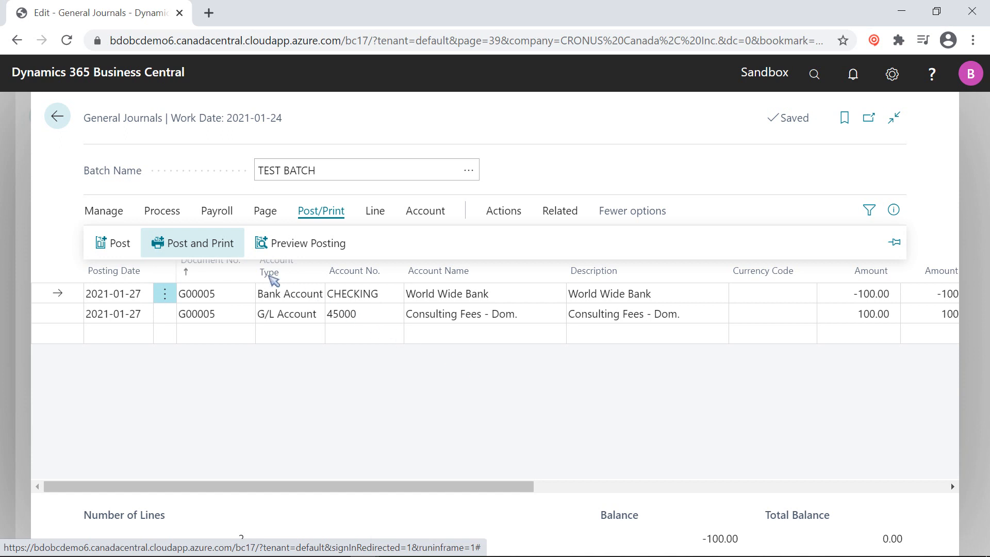
Step: Post and print the journal lines, and open the downloaded L Register.pdf report
left_click(198, 247)
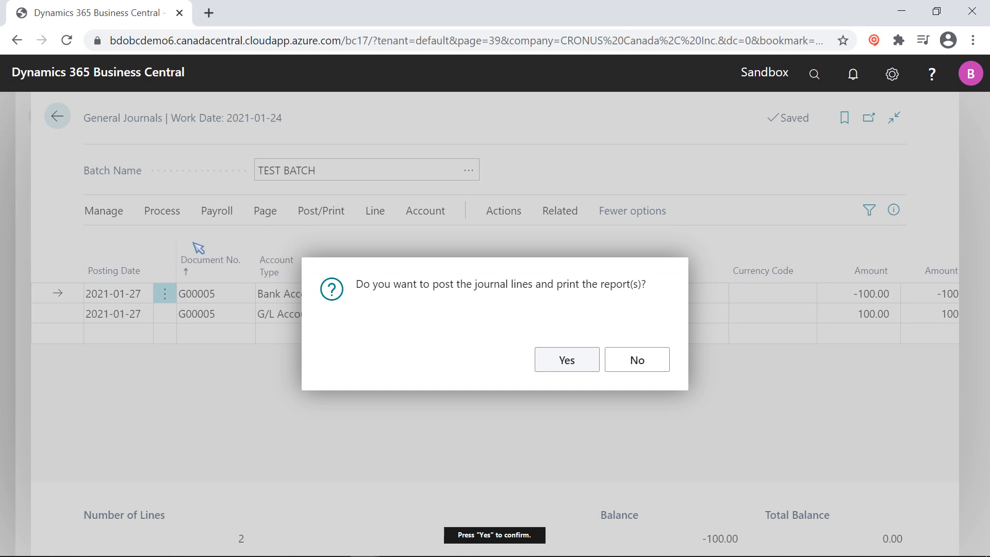
left_click(552, 357)
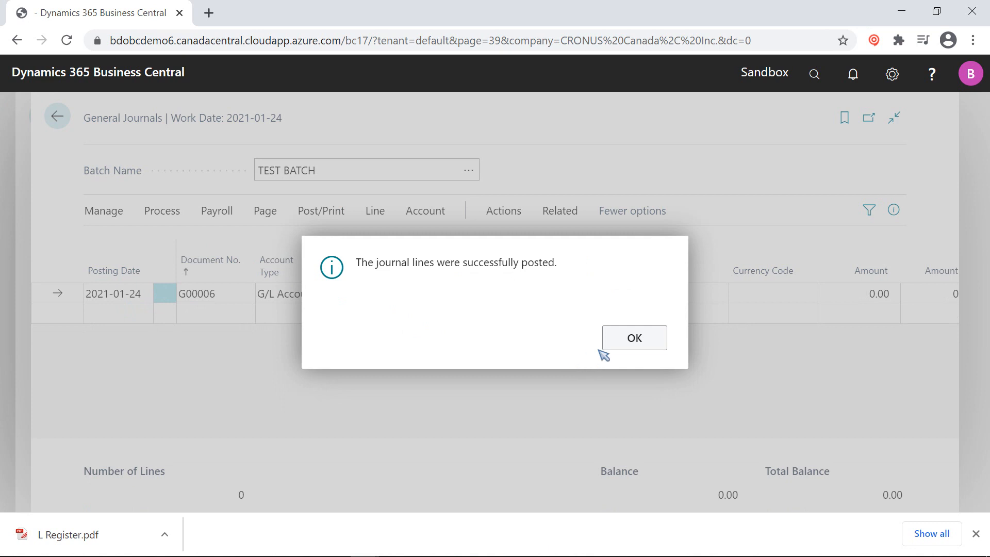
left_click(638, 342)
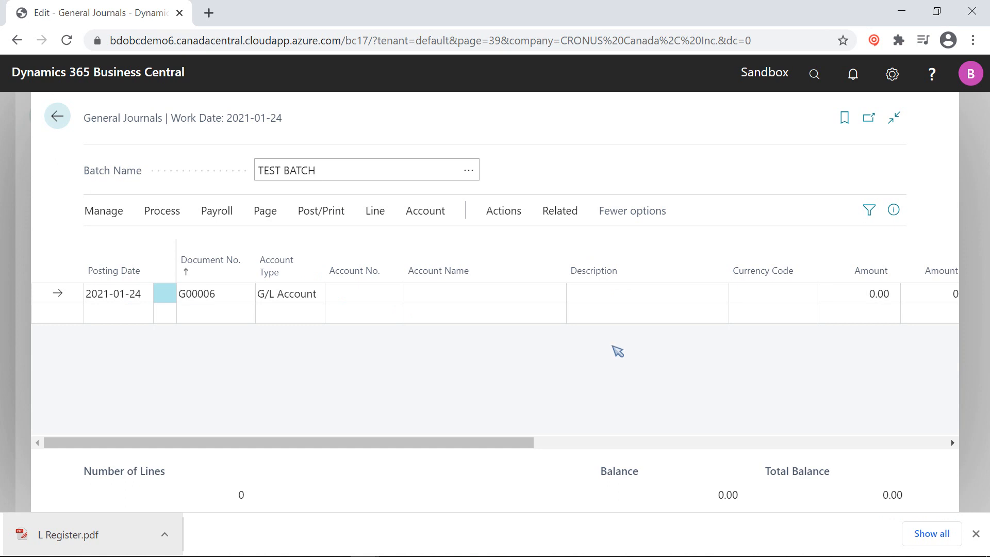
left_click(97, 536)
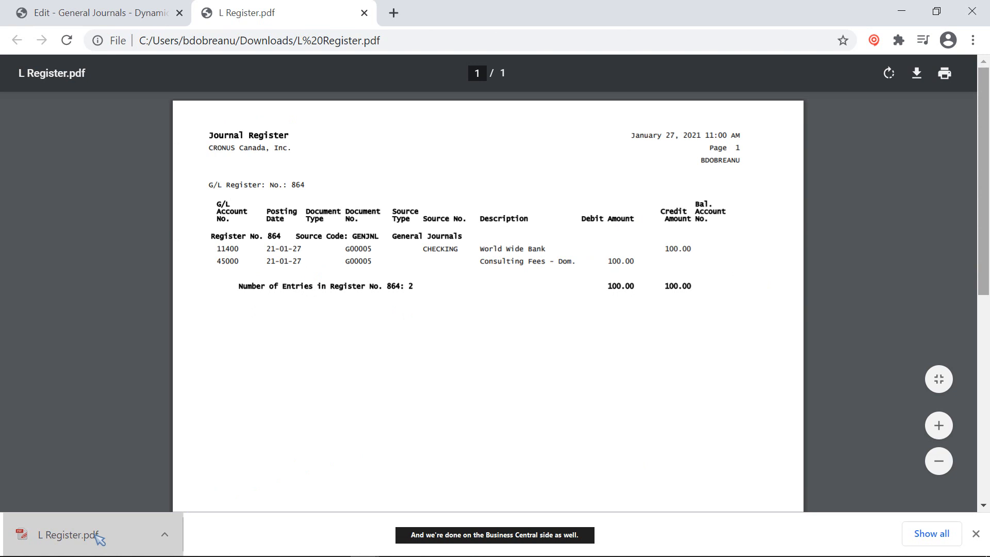